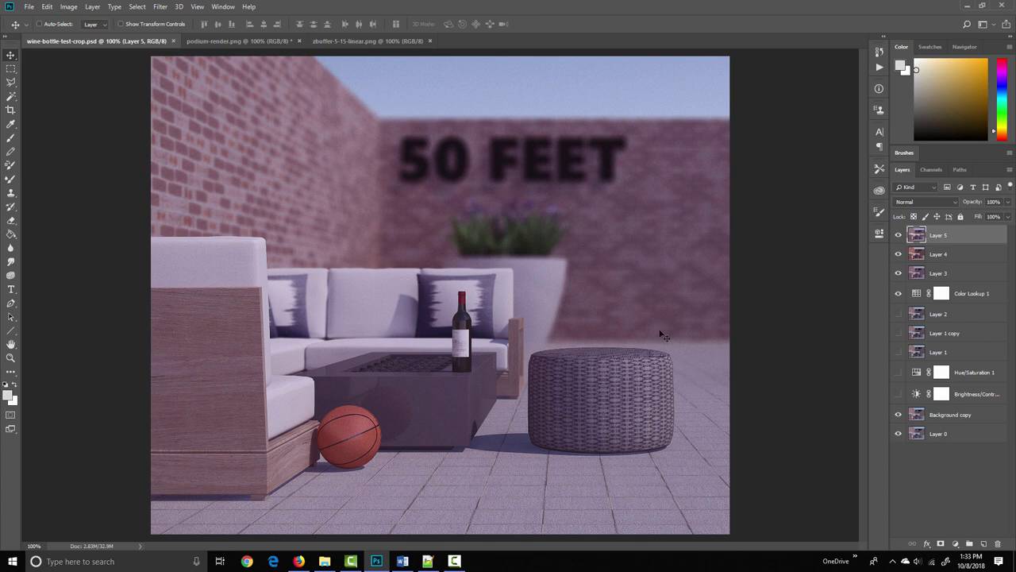
# Compare the podium-render.png, zbuffer-5-15-linear.png and wine-bottle-test-crop.psd documents, ending on wine-bottle-test-crop.psd.
pyautogui.click(258, 41)
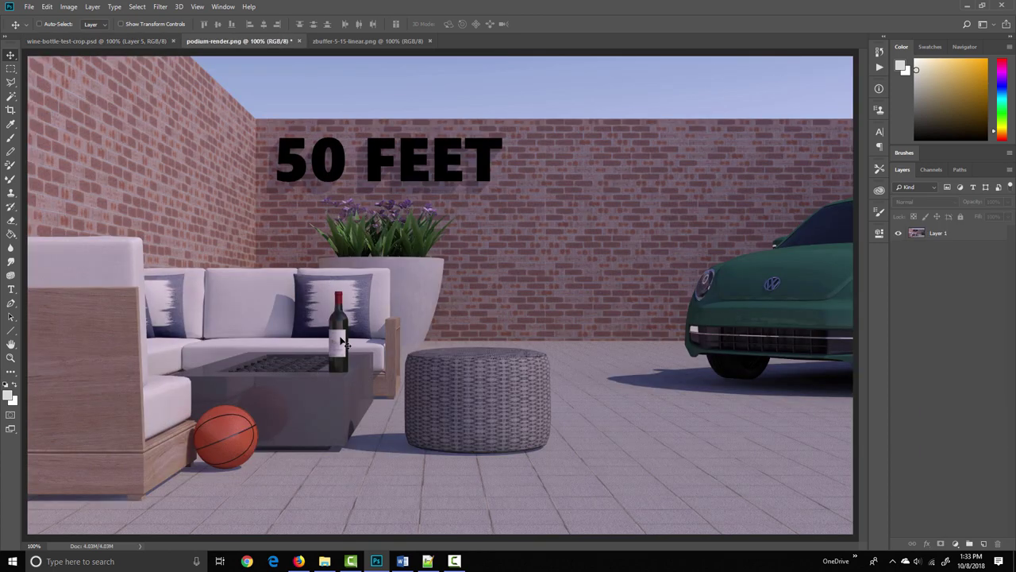
pyautogui.click(393, 43)
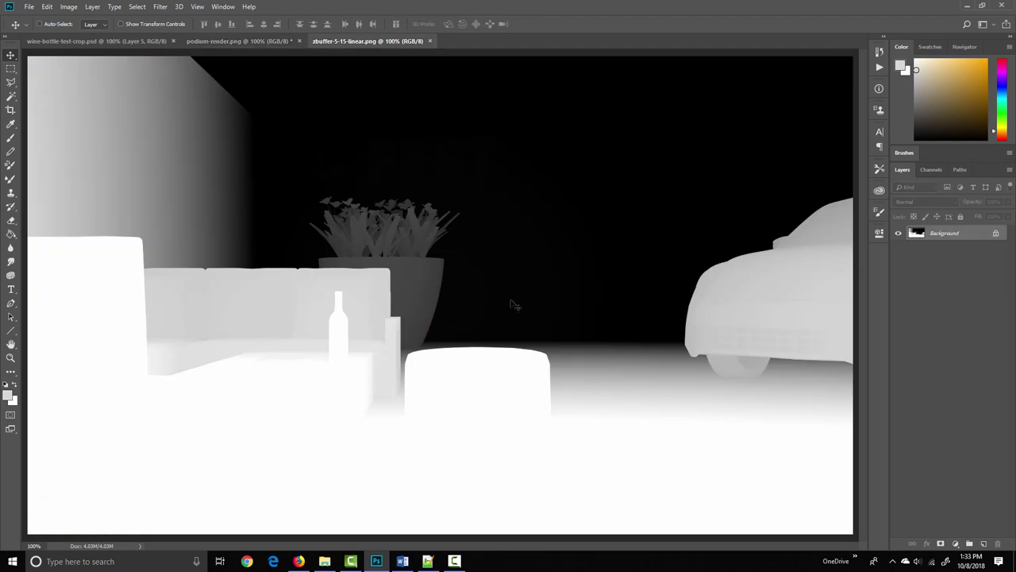
pyautogui.click(119, 41)
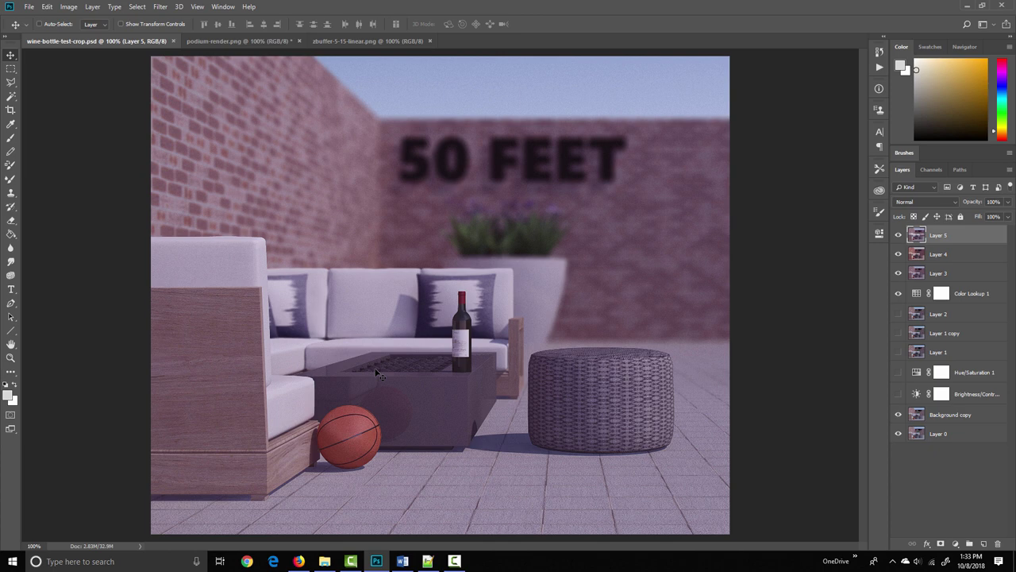
# Inspect podium-render.png and zbuffer-5-15-linear.png in Project Files, then minimize Explorer and return to Photoshop.
pyautogui.click(327, 560)
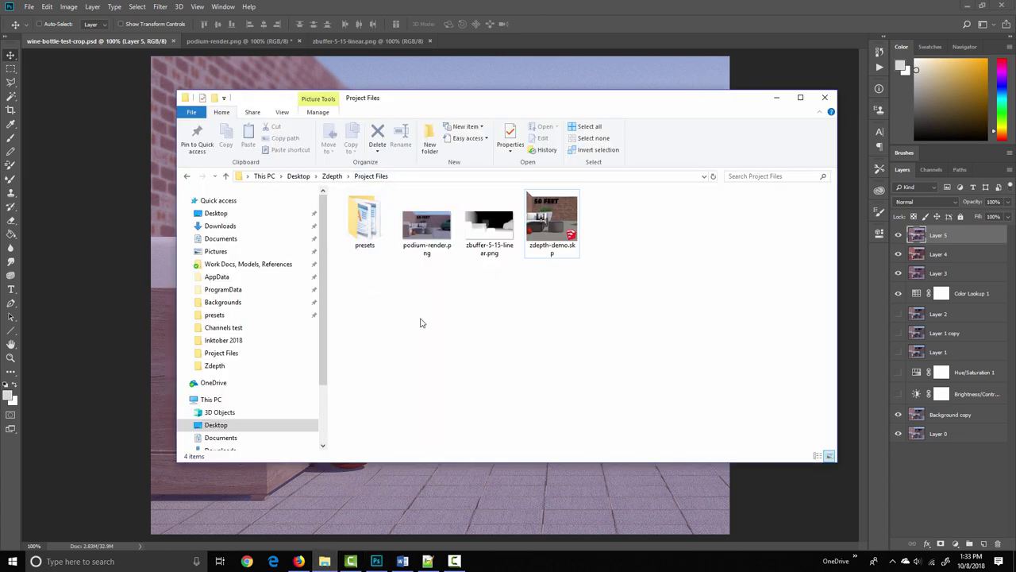
pyautogui.click(429, 232)
pyautogui.click(499, 232)
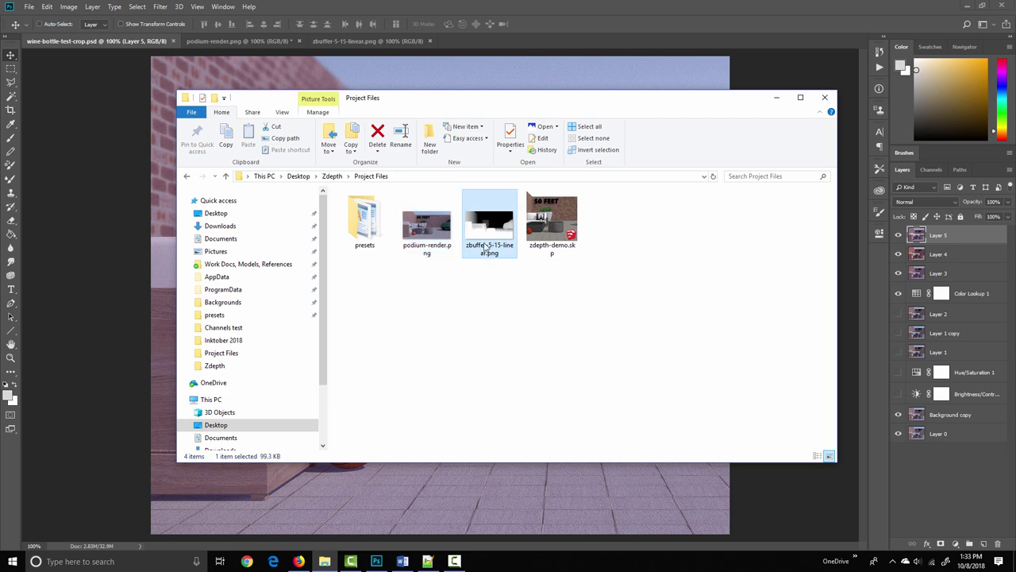
pyautogui.click(776, 99)
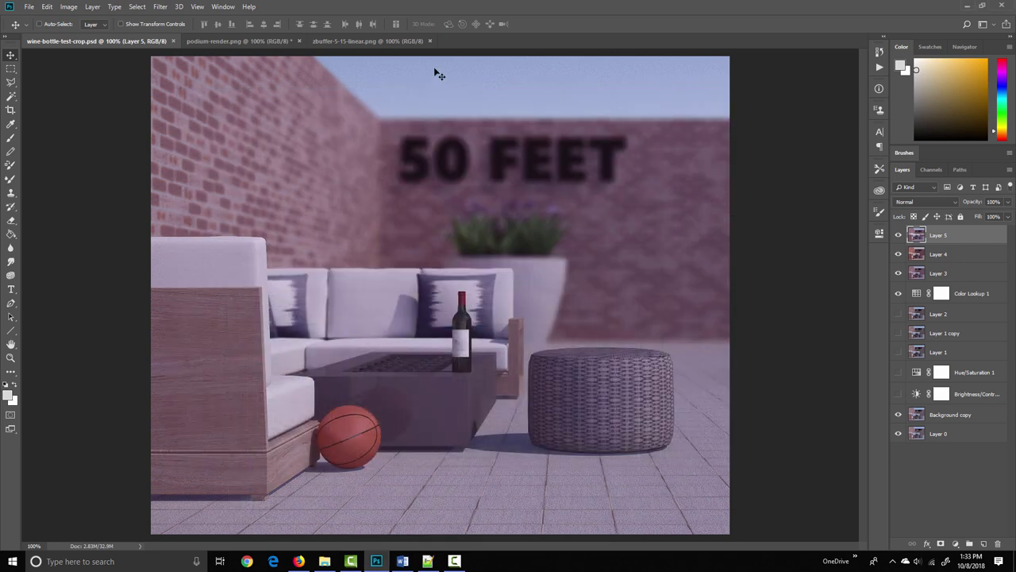
pyautogui.click(373, 41)
# Duplicate Layer 1 in podium-render.png as Layer 1 copy, then reselect the original Layer 1.
pyautogui.click(259, 38)
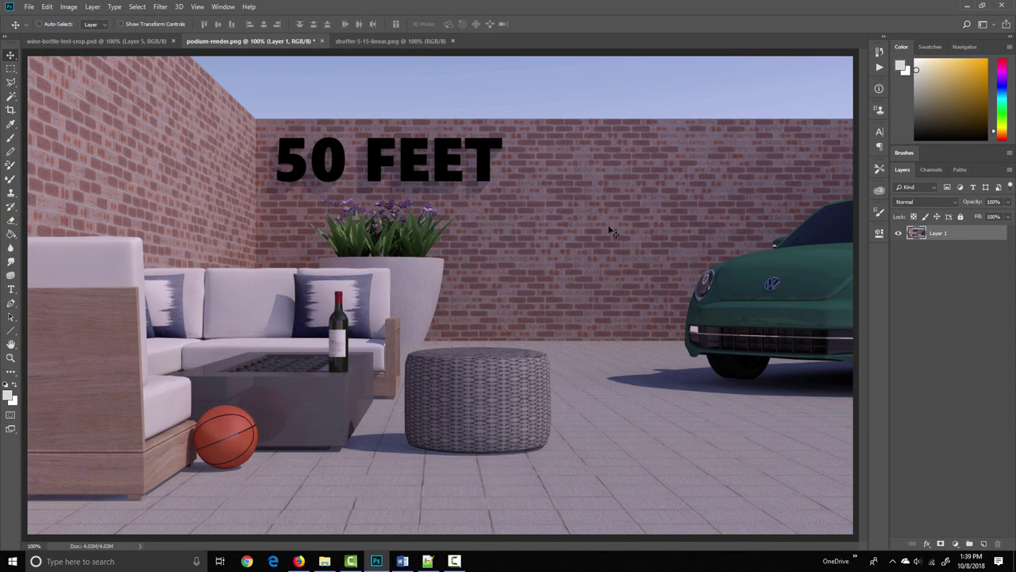
pyautogui.rightClick(946, 233)
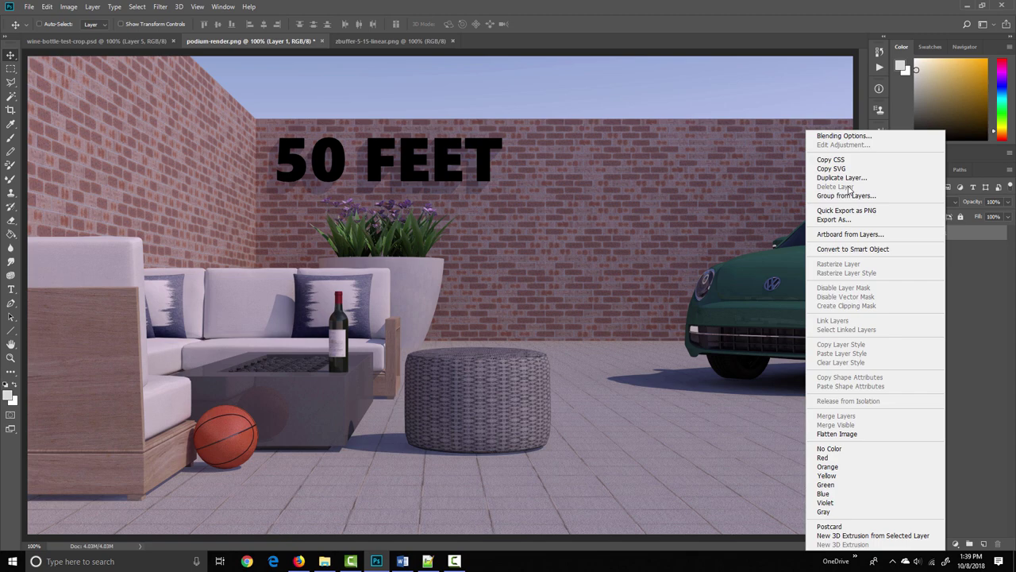
pyautogui.click(818, 180)
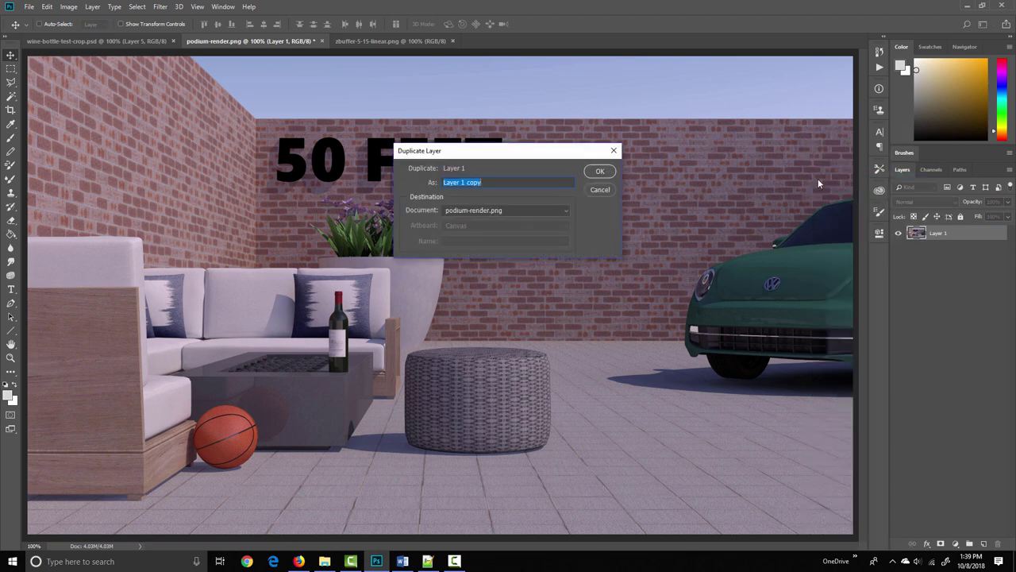
pyautogui.click(603, 173)
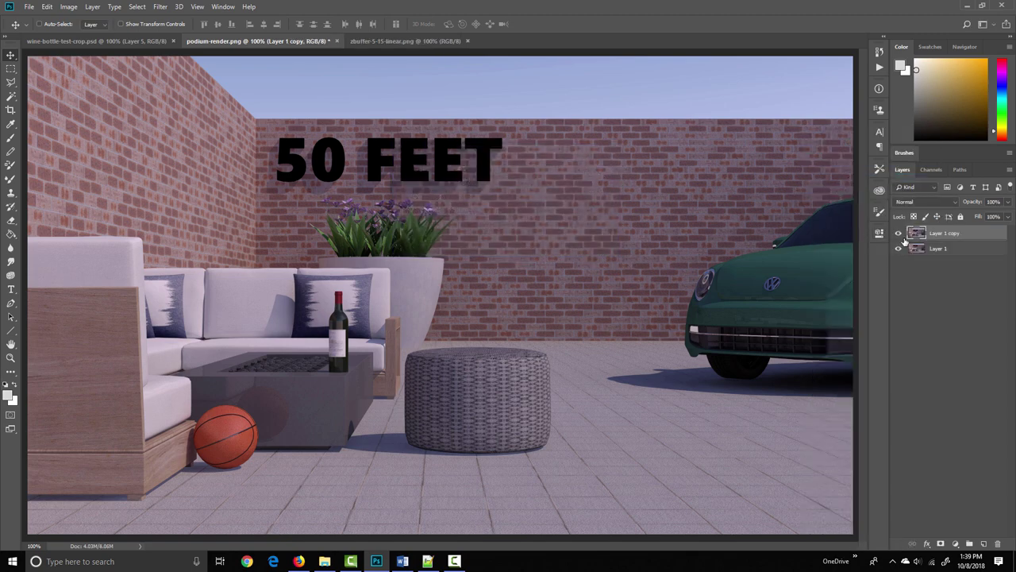
pyautogui.click(946, 251)
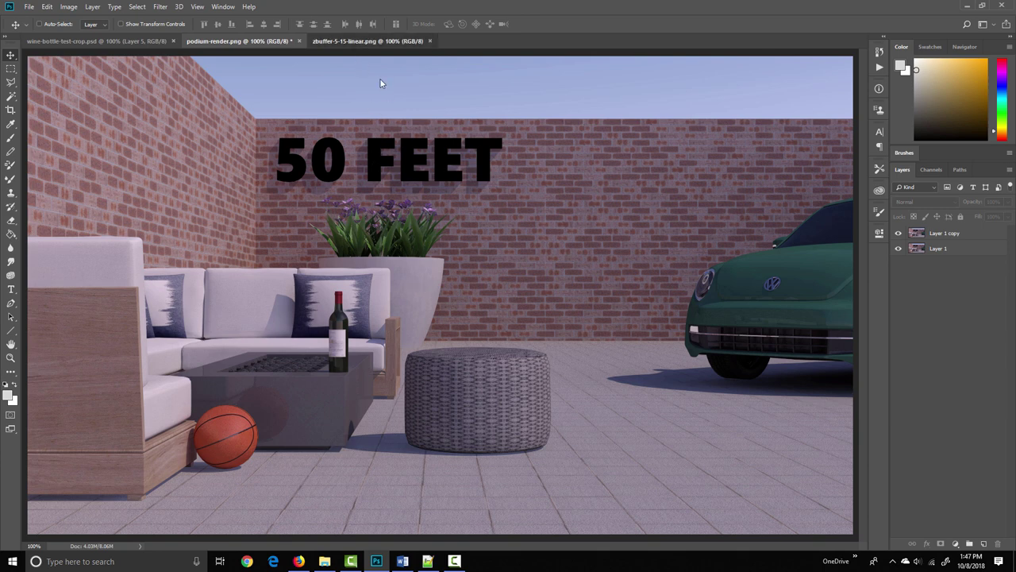
# Select all of the zbuffer-5-15-linear.png depth image, copy it, and deselect.
pyautogui.click(368, 41)
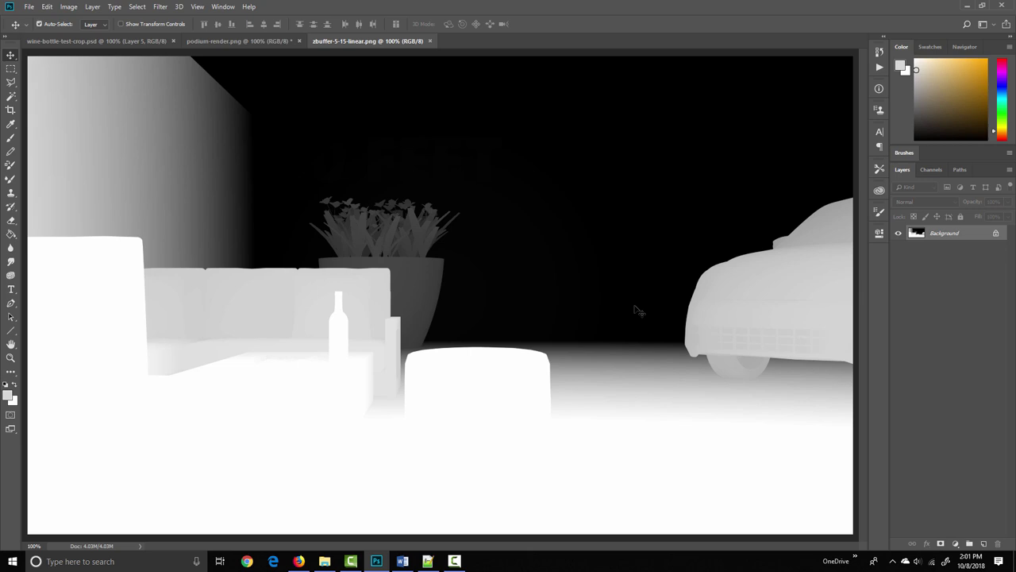
pyautogui.hotkey('ctrl', 'a')
pyautogui.hotkey('ctrl', 'd')
pyautogui.click(138, 6)
pyautogui.click(143, 19)
pyautogui.click(47, 7)
pyautogui.click(63, 79)
pyautogui.hotkey('ctrl', 'd')
# Paste the depth image into a new Alpha 1 channel in podium-render.png and deselect.
pyautogui.click(239, 42)
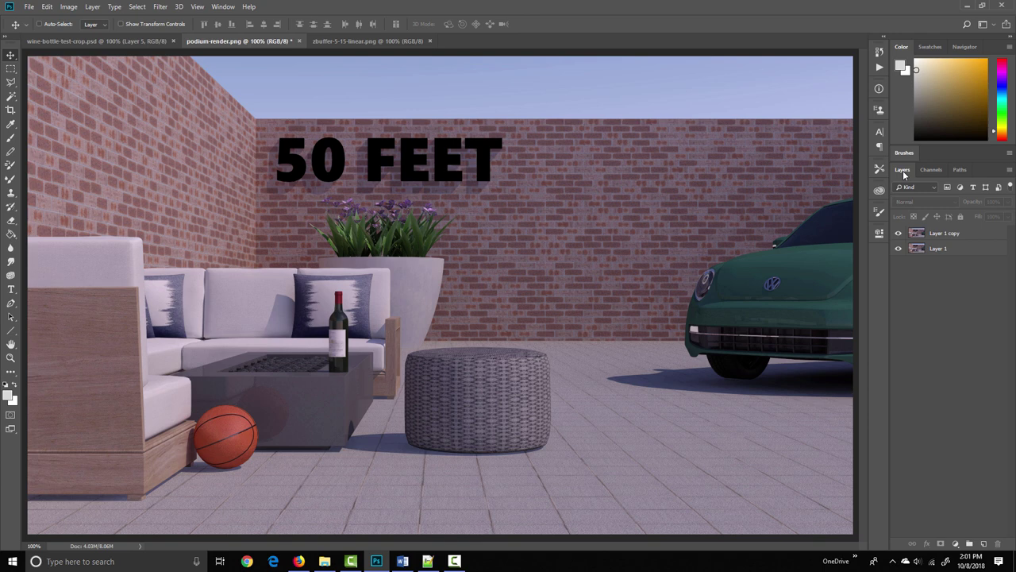
pyautogui.click(932, 172)
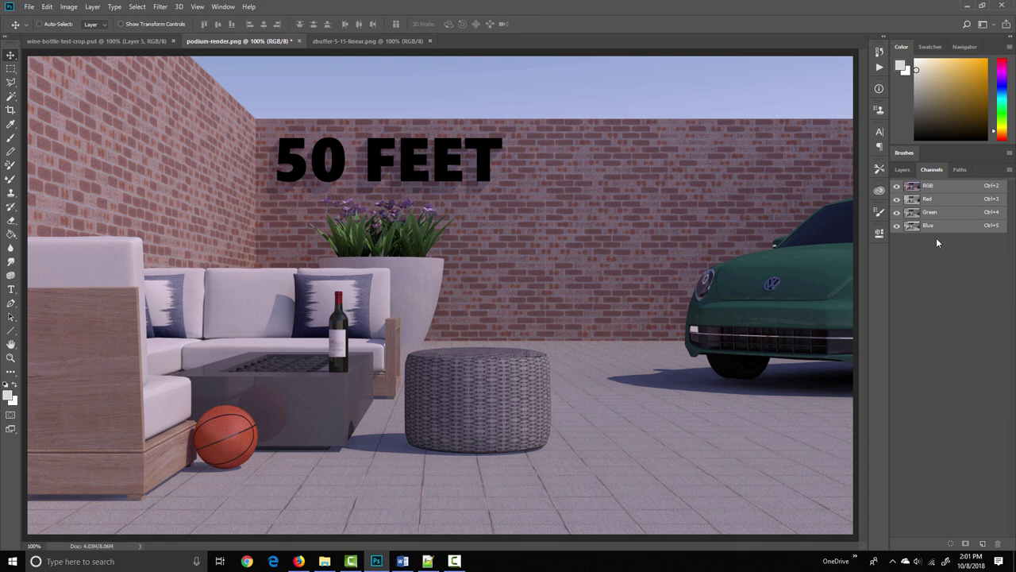
pyautogui.click(983, 543)
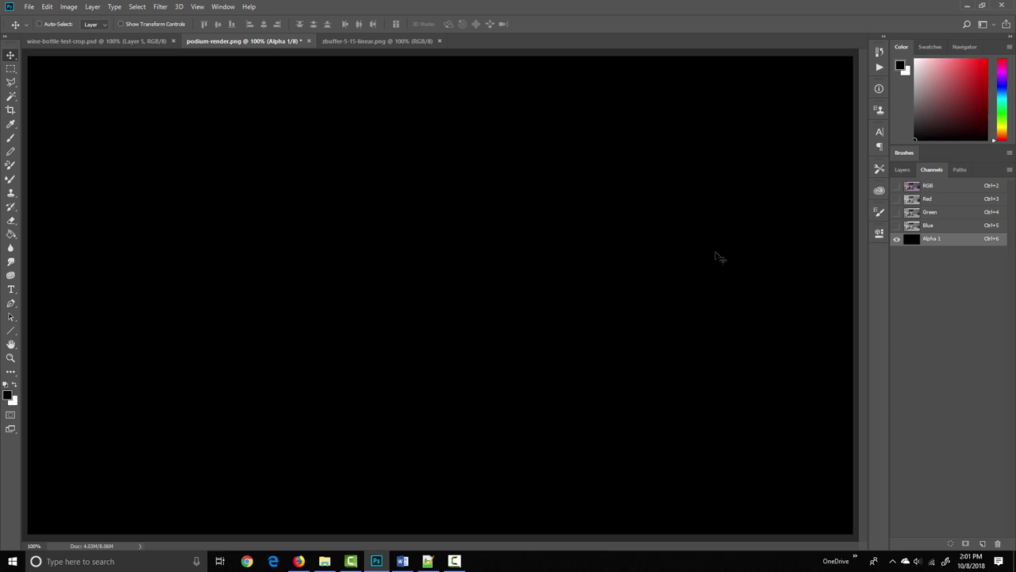
pyautogui.hotkey('ctrl', 'v')
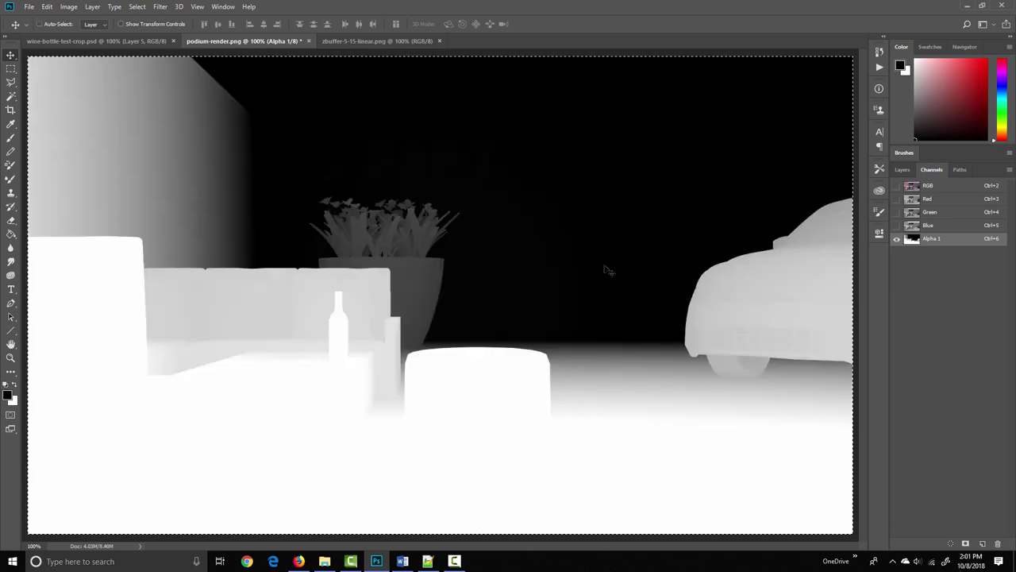
pyautogui.hotkey('ctrl', 'd')
# Show the color channels again, hide Alpha 1, and return to the layer list.
pyautogui.click(896, 186)
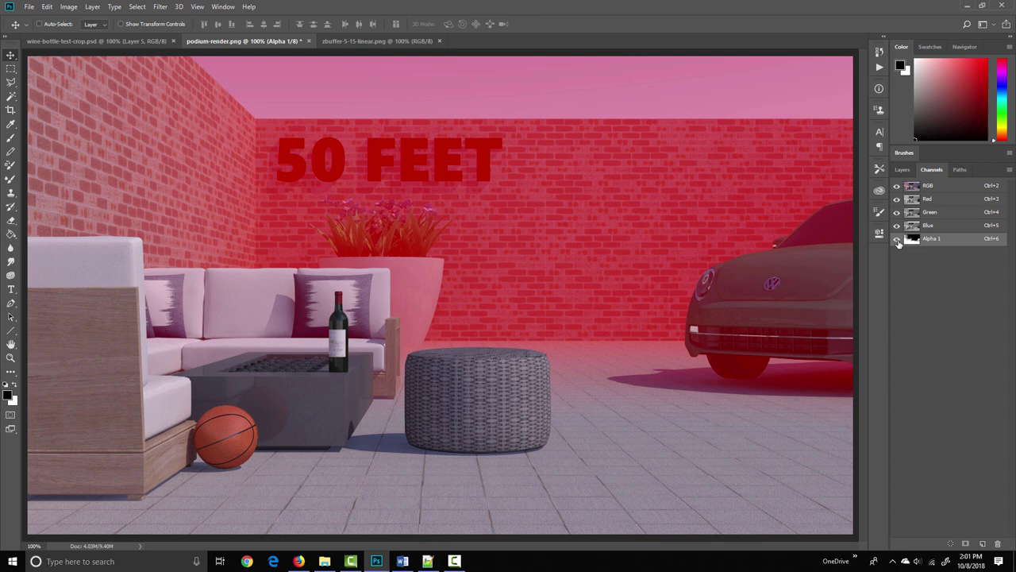
pyautogui.click(898, 239)
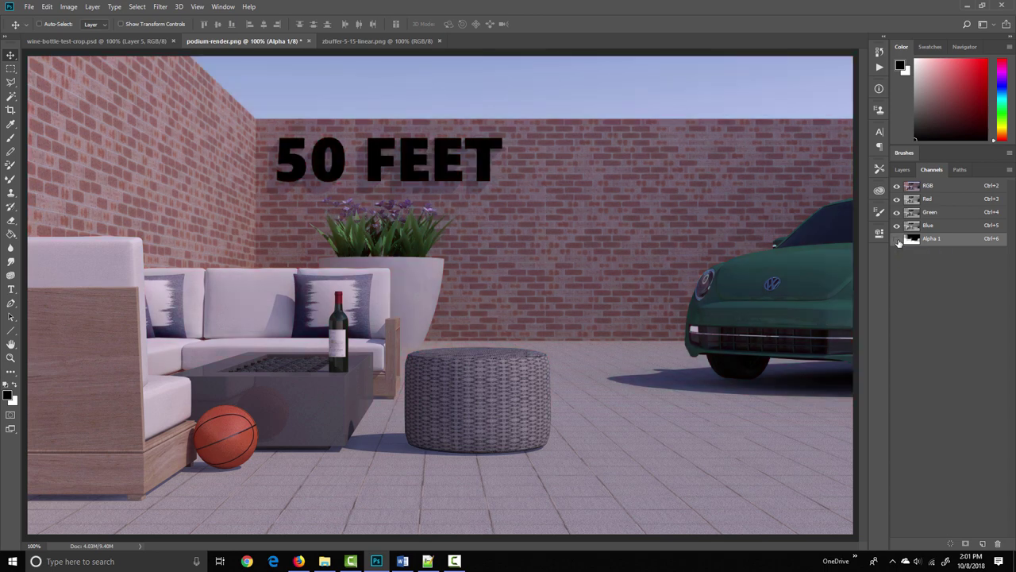
pyautogui.click(902, 169)
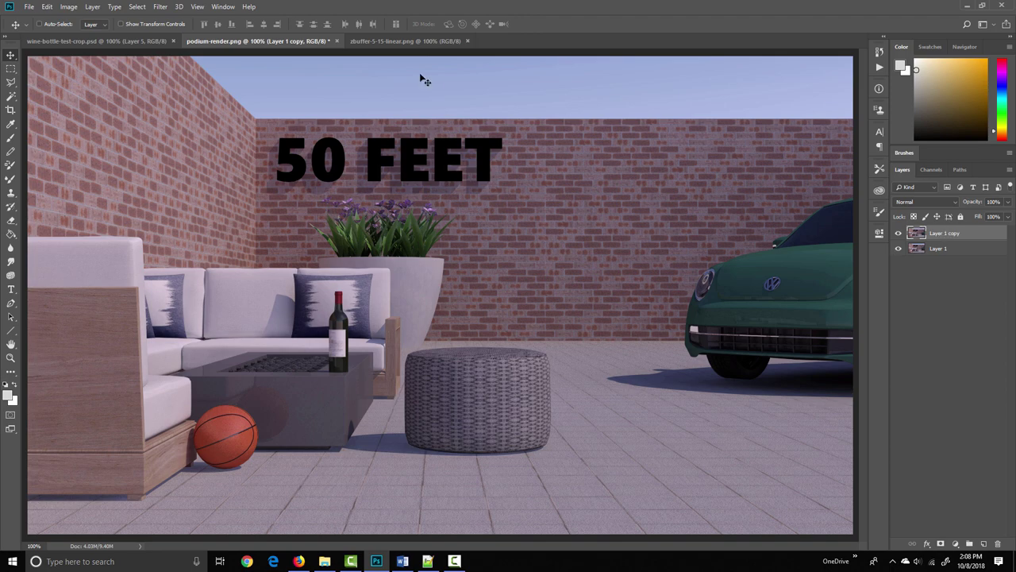
# Open Filter > Blur > Lens Blur on Layer 1 copy.
pyautogui.click(161, 7)
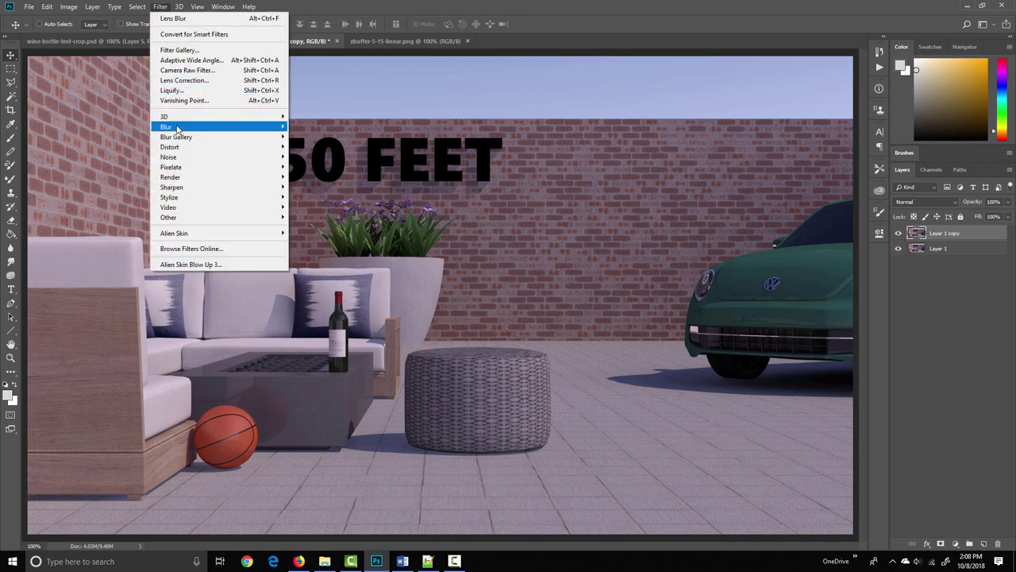
pyautogui.moveTo(177, 128)
pyautogui.click(324, 178)
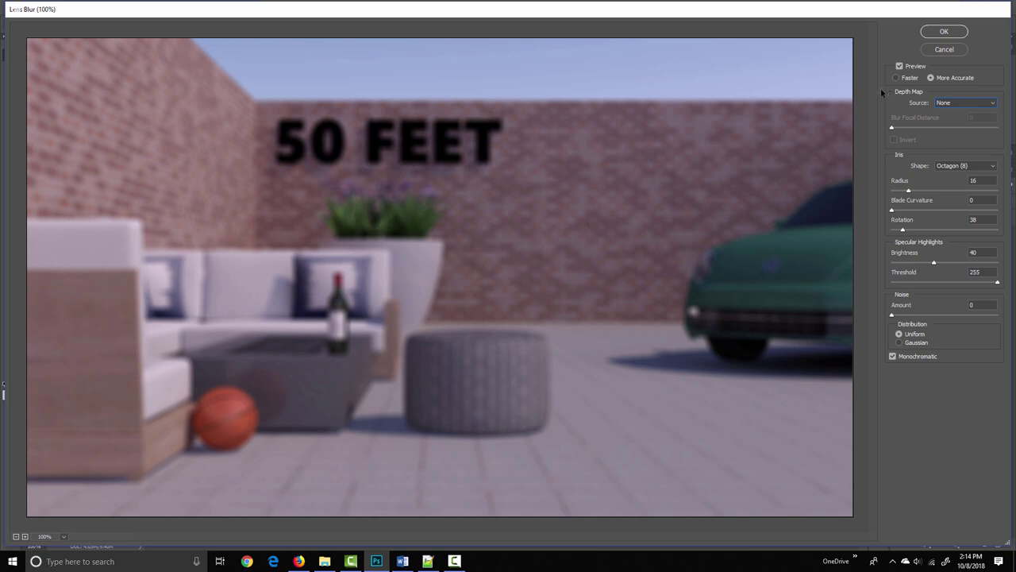
# Set the Lens Blur depth map source to Alpha 1 and leave Invert unchecked.
pyautogui.click(964, 104)
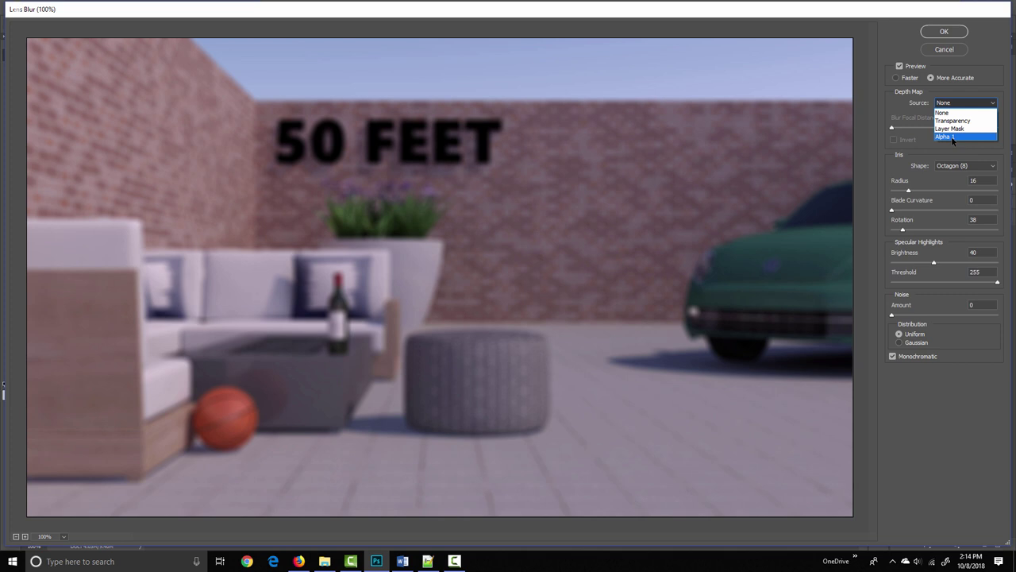
pyautogui.click(953, 138)
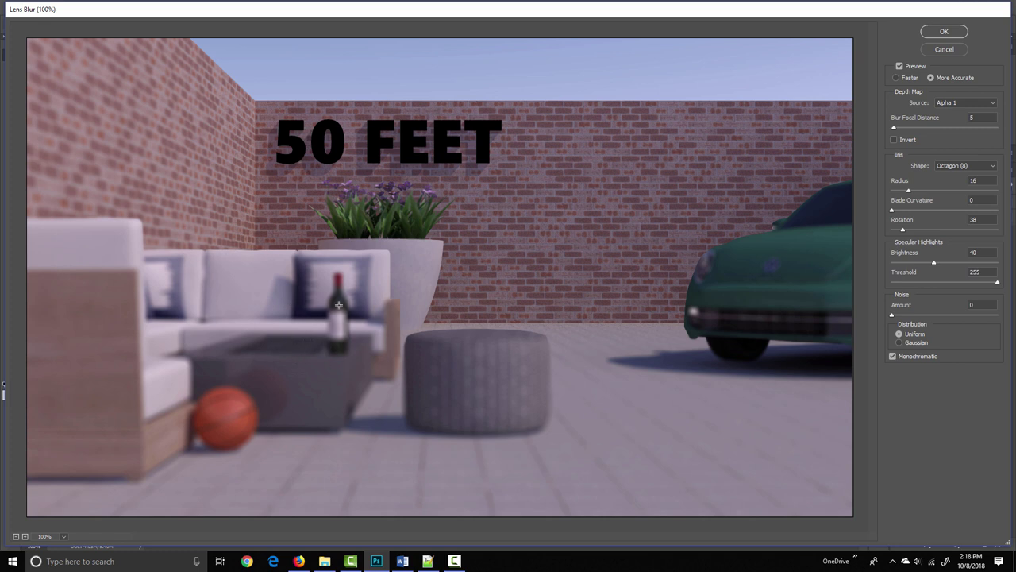
pyautogui.click(895, 140)
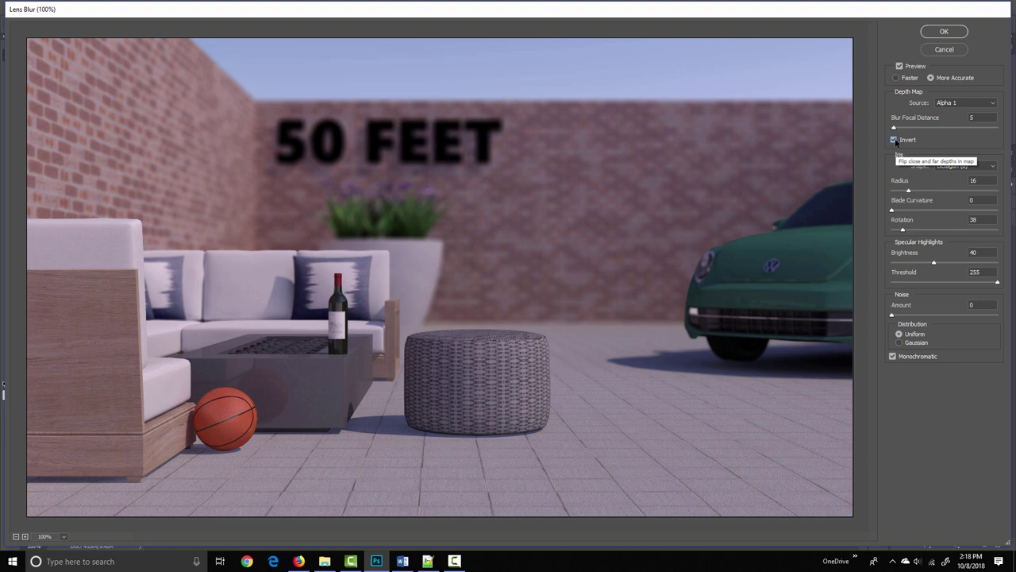
pyautogui.click(895, 140)
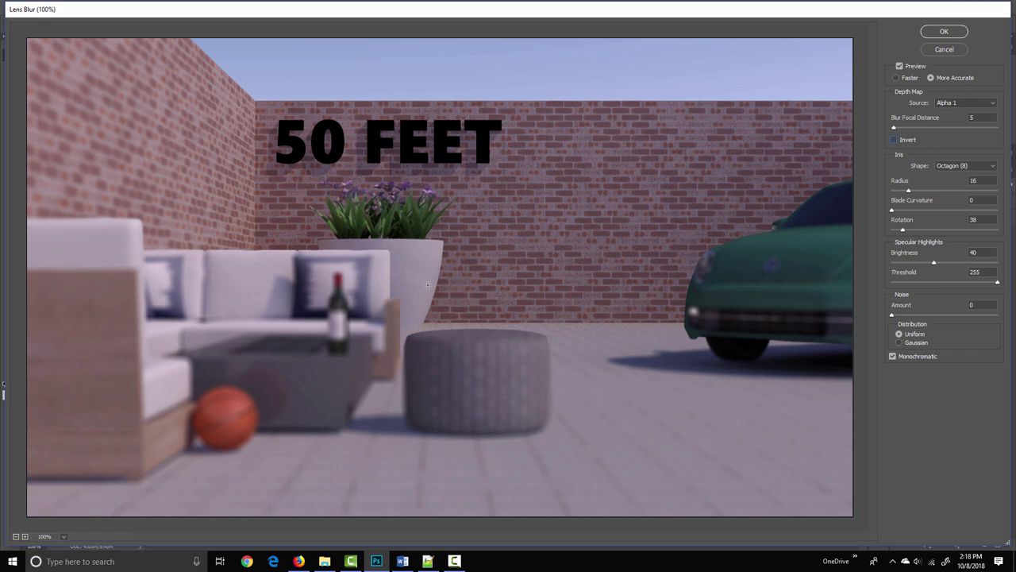
# Try focal points on the bottle, car, ottoman, wall text and planter, finishing on the foreground bottle.
pyautogui.click(337, 301)
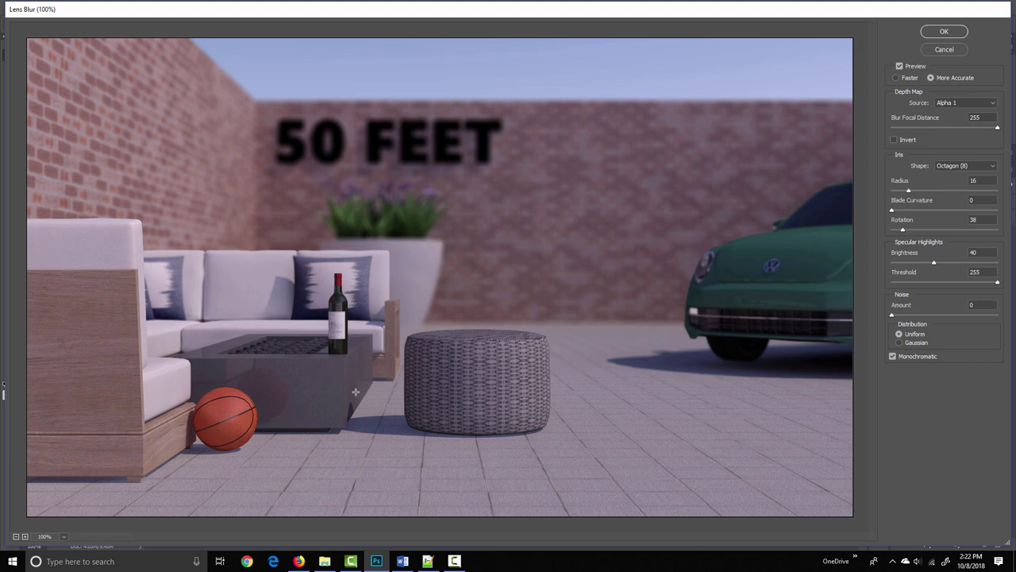
pyautogui.click(722, 257)
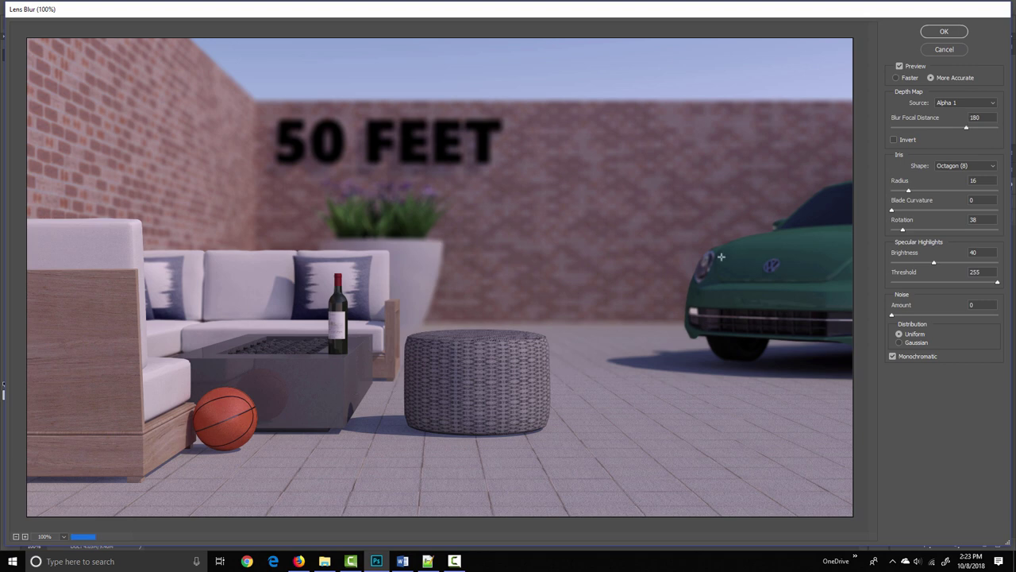
pyautogui.click(537, 260)
pyautogui.click(483, 375)
pyautogui.click(320, 157)
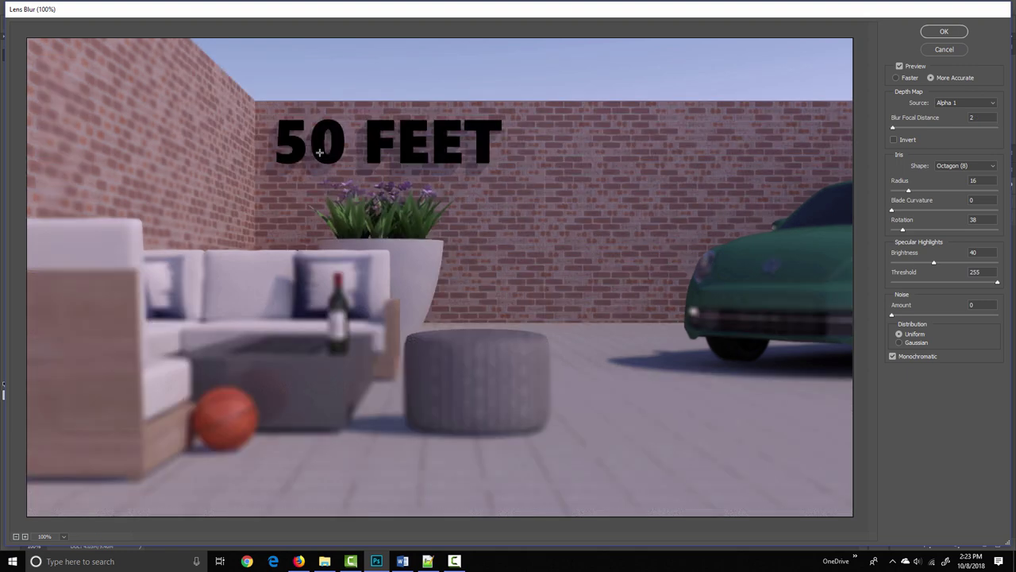
pyautogui.click(415, 260)
pyautogui.click(417, 272)
pyautogui.click(337, 297)
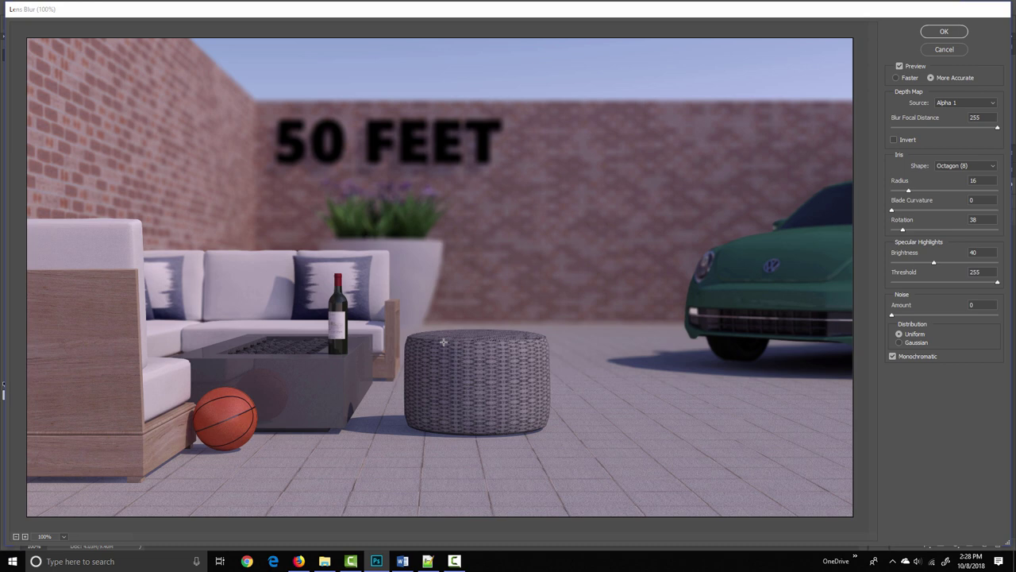
# Compare focus on the planter and green car, then refocus on the foreground wine bottle.
pyautogui.click(419, 256)
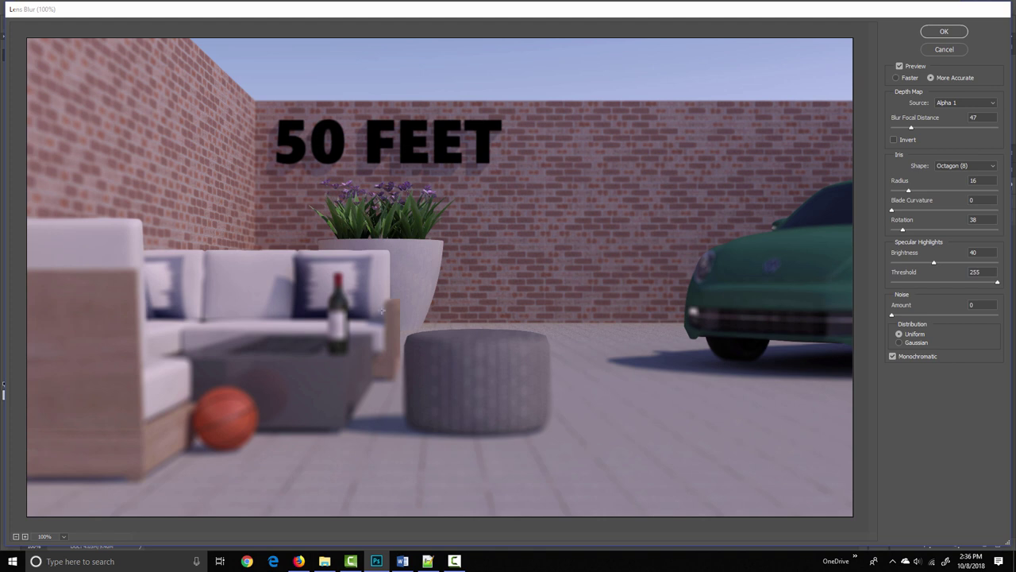
pyautogui.click(338, 299)
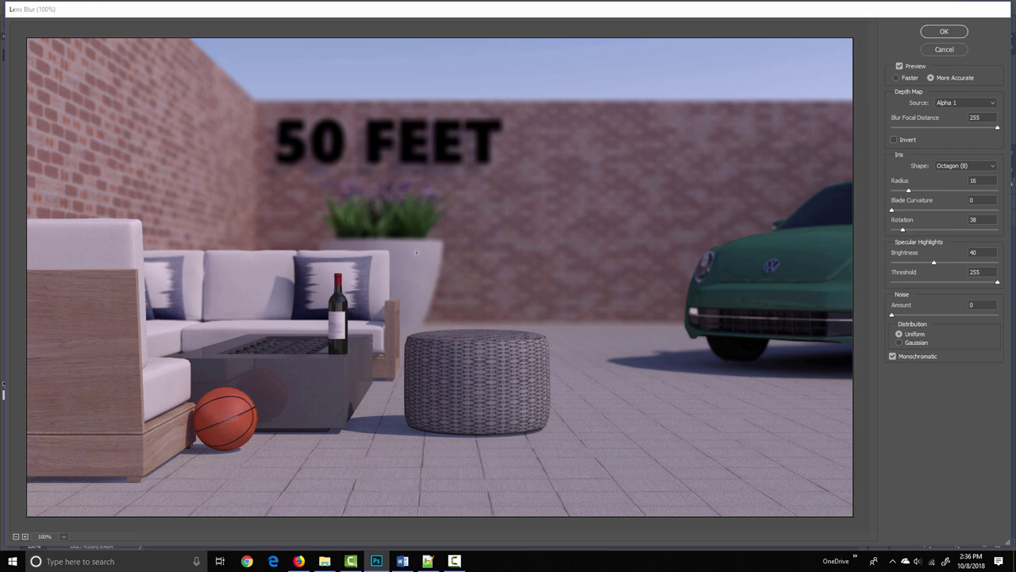
pyautogui.click(384, 249)
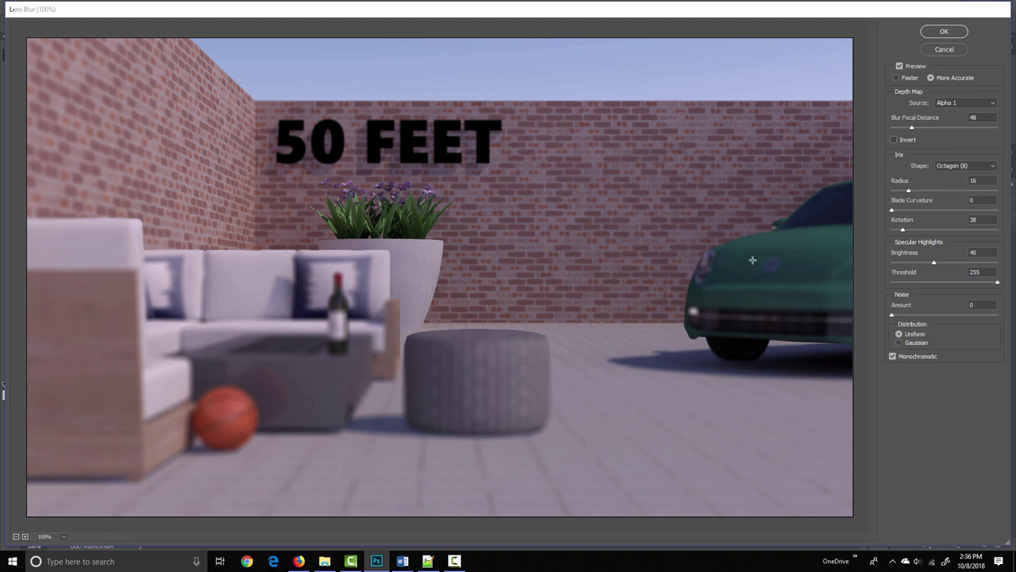
pyautogui.click(747, 260)
pyautogui.click(343, 307)
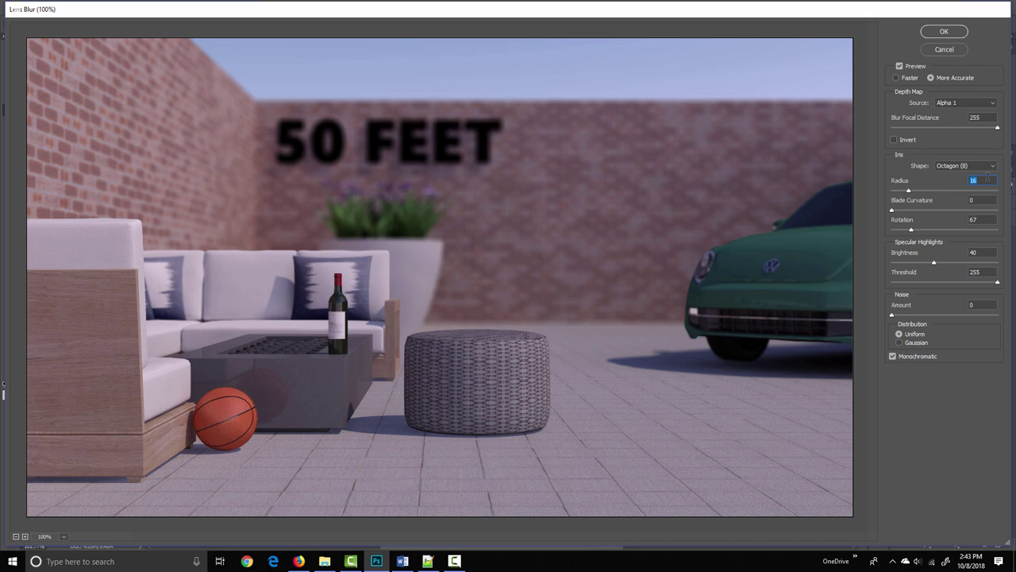
# Adjust the Lens Blur iris radius from 0 up to 86, settling on 15.
pyautogui.write('0')
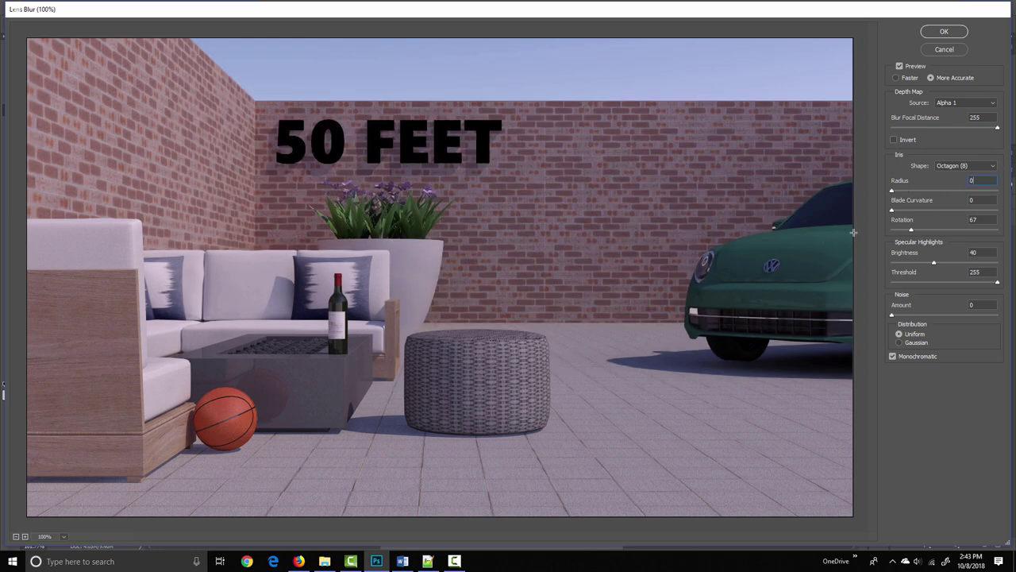
pyautogui.click(894, 192)
pyautogui.moveTo(984, 198); pyautogui.dragTo(975, 197)
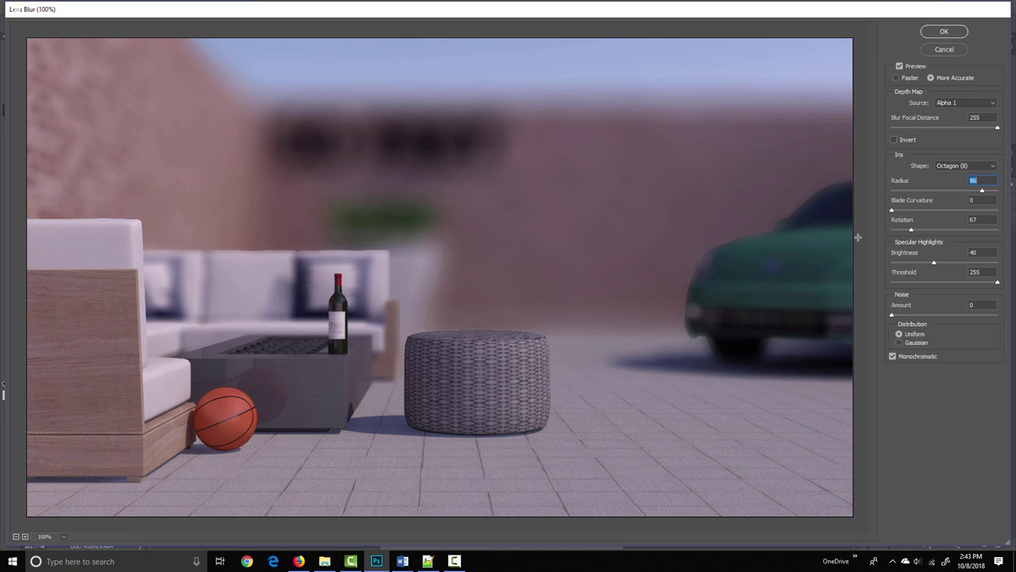
pyautogui.write('15')
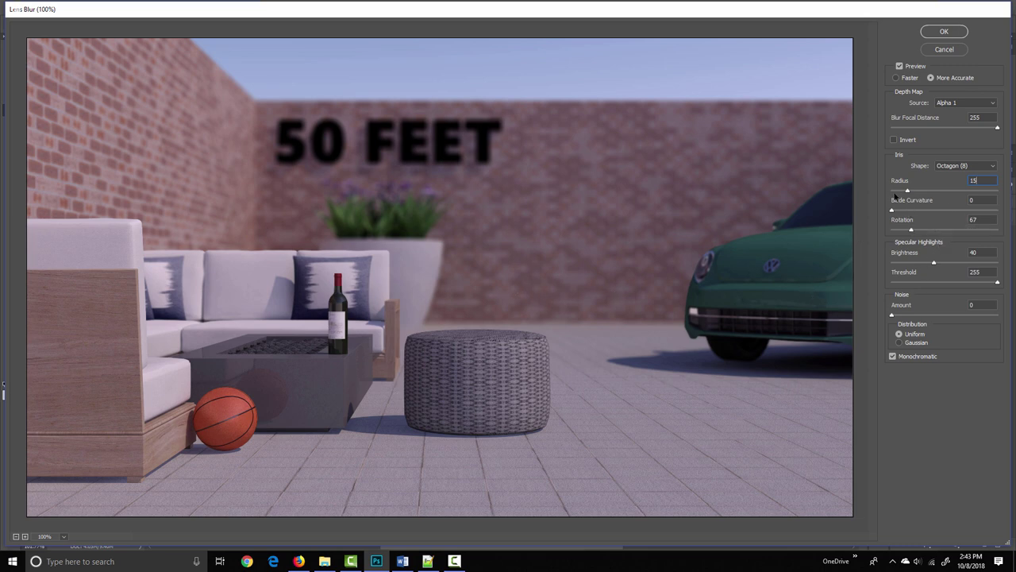
# Compare the Triangle (3), Square (4) and Octagon (8) iris shapes in the Lens Blur preview.
pyautogui.click(962, 166)
pyautogui.click(957, 168)
pyautogui.click(958, 168)
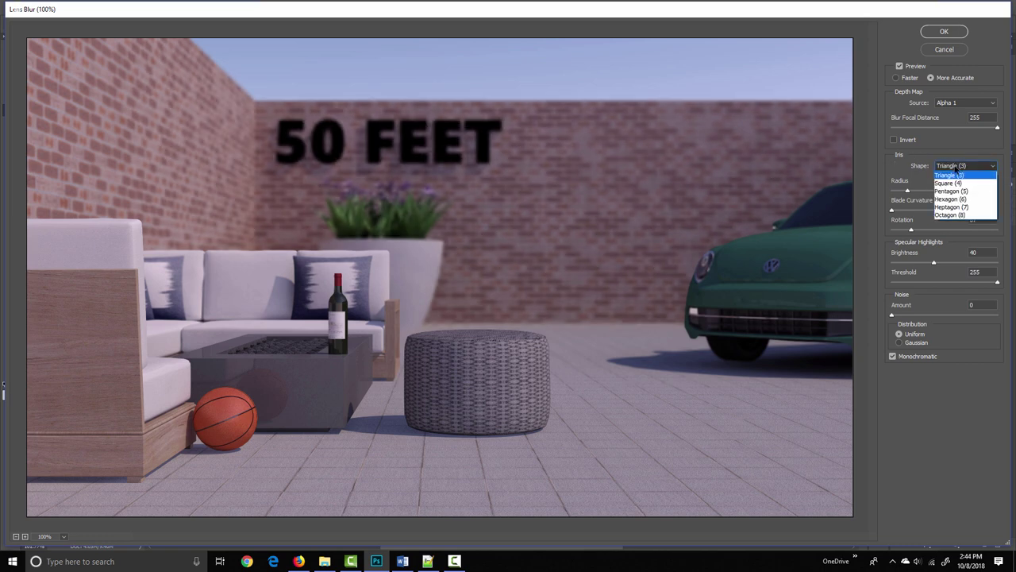
pyautogui.click(955, 173)
pyautogui.click(955, 168)
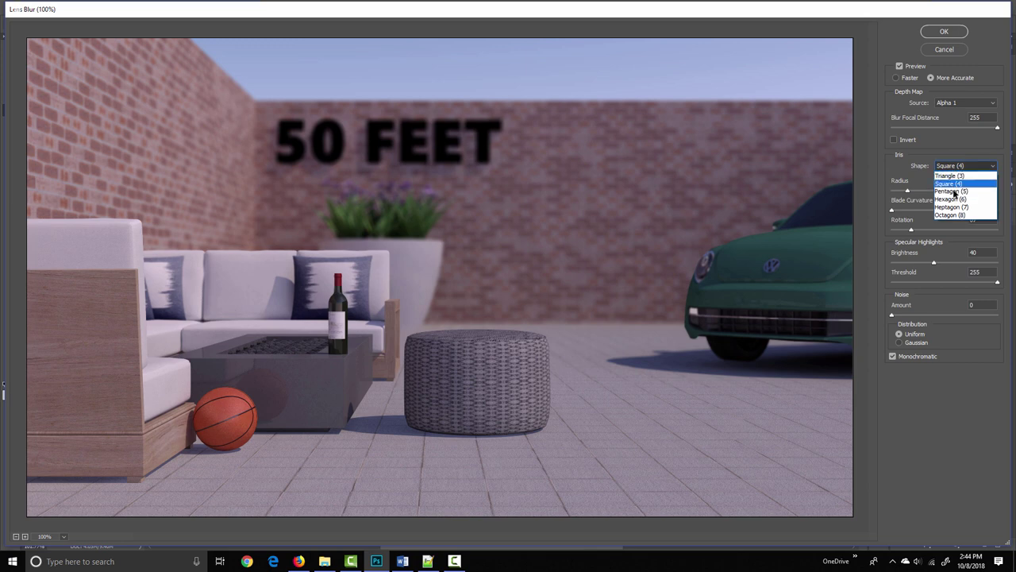
pyautogui.click(955, 216)
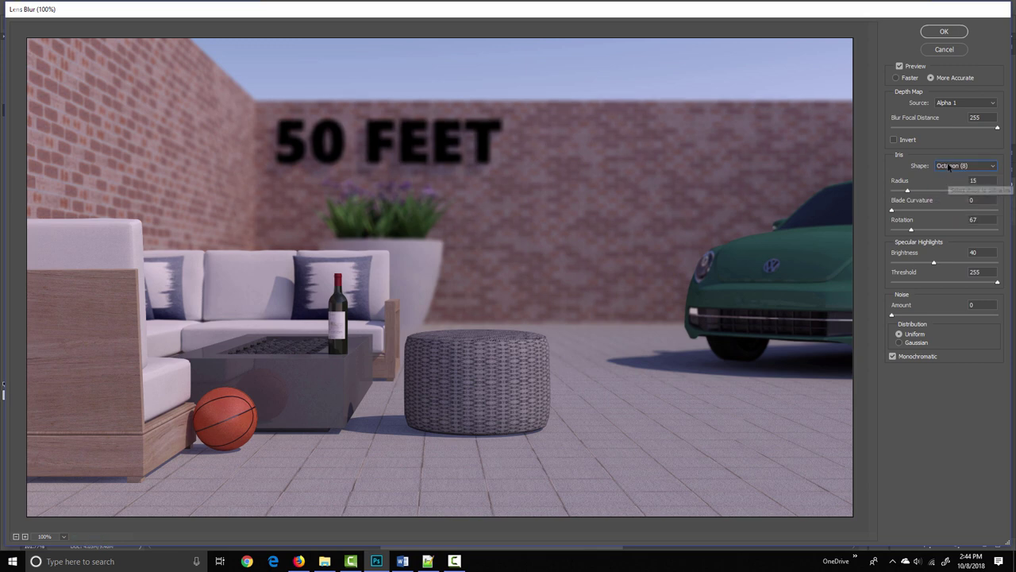
# Settle on the Triangle (3) iris with blade curvature 18 and rotation 36.
pyautogui.click(950, 167)
pyautogui.click(945, 174)
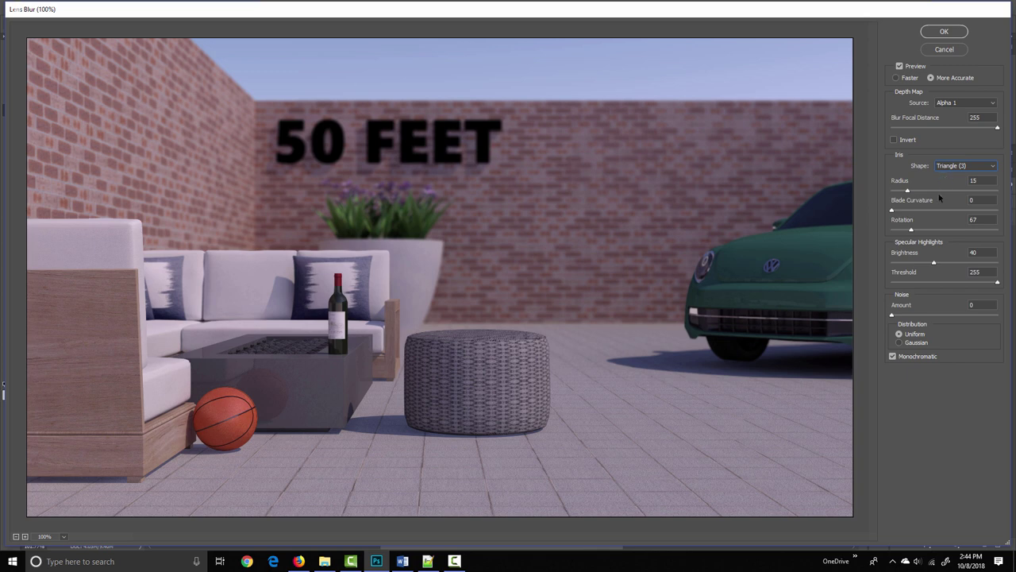
pyautogui.moveTo(893, 210); pyautogui.dragTo(919, 209)
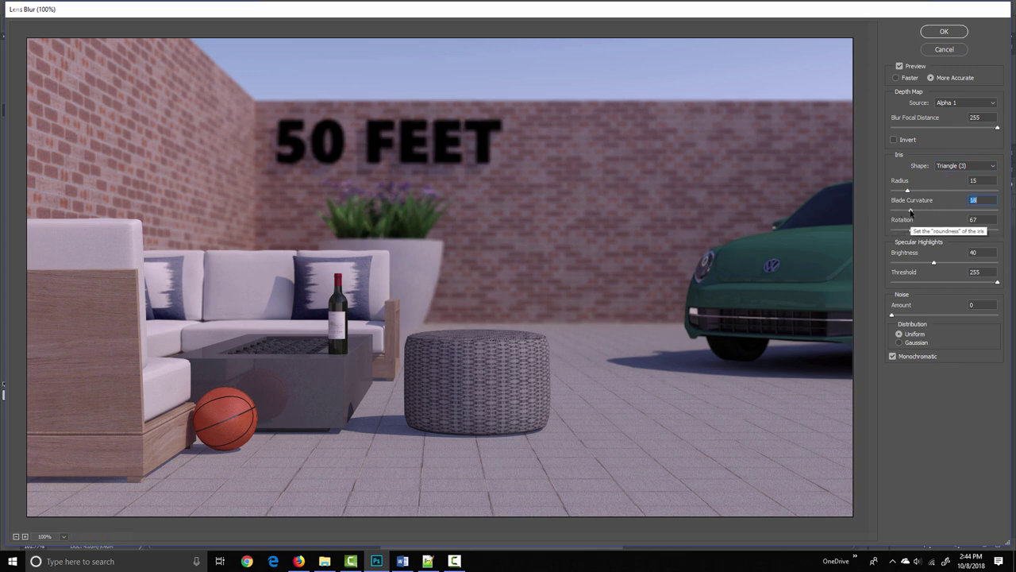
pyautogui.moveTo(912, 229)
pyautogui.mouseDown()
pyautogui.moveTo(929, 230)
pyautogui.moveTo(903, 231)
pyautogui.mouseUp()
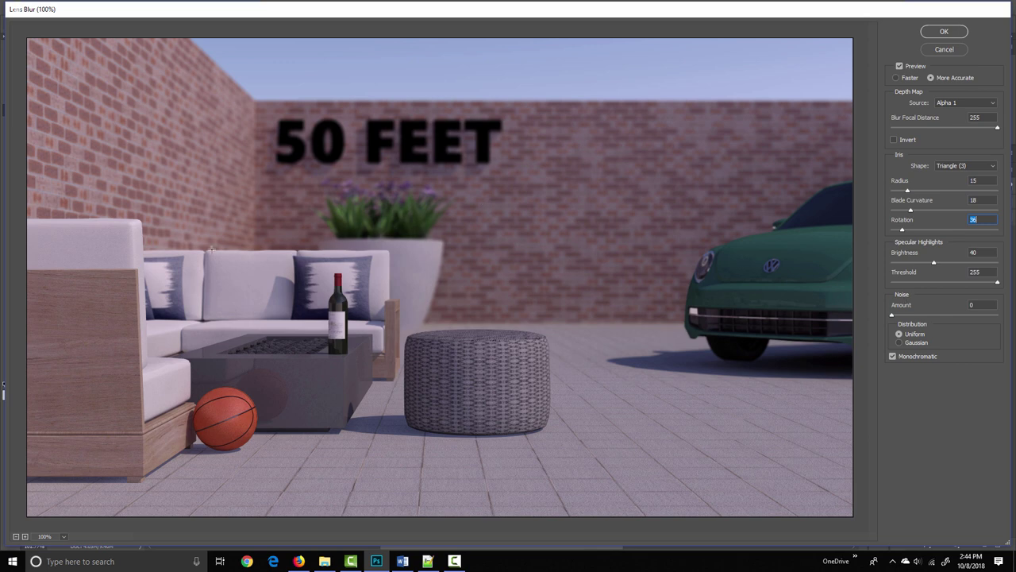
# Set the Lens Blur noise amount to 2, entering 3 and nudging it down.
pyautogui.click(989, 306)
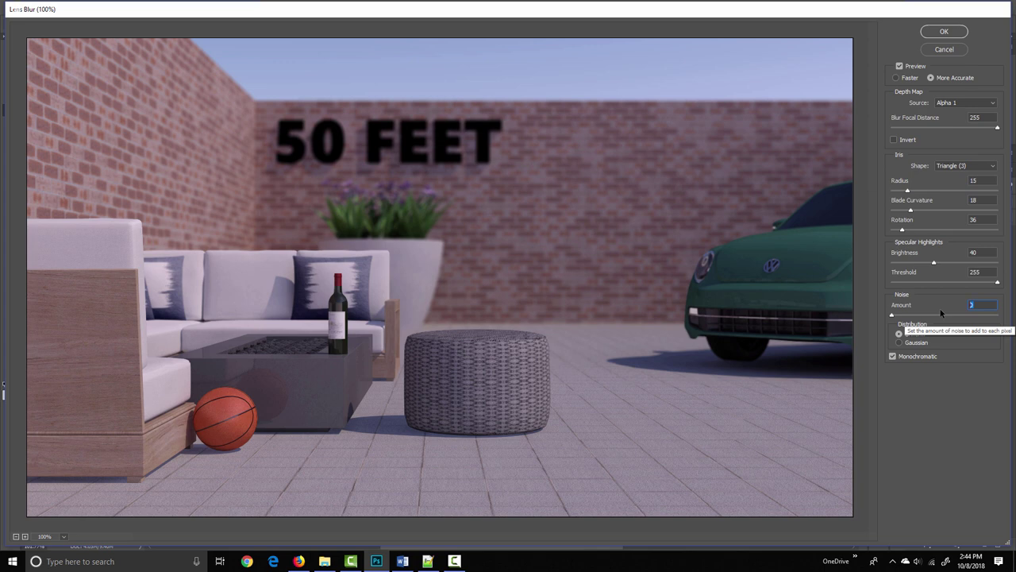
pyautogui.write('3')
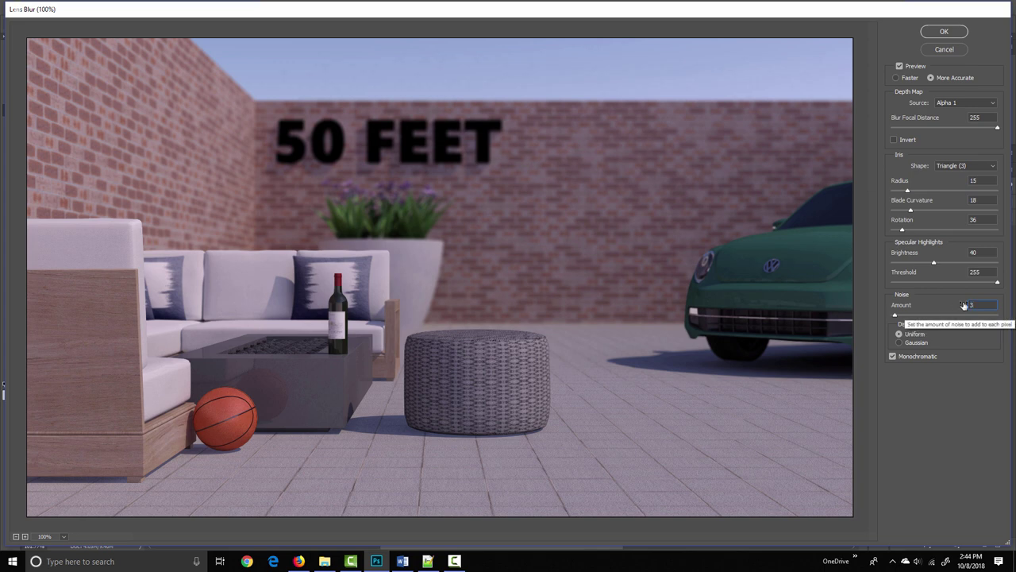
pyautogui.press('Down')
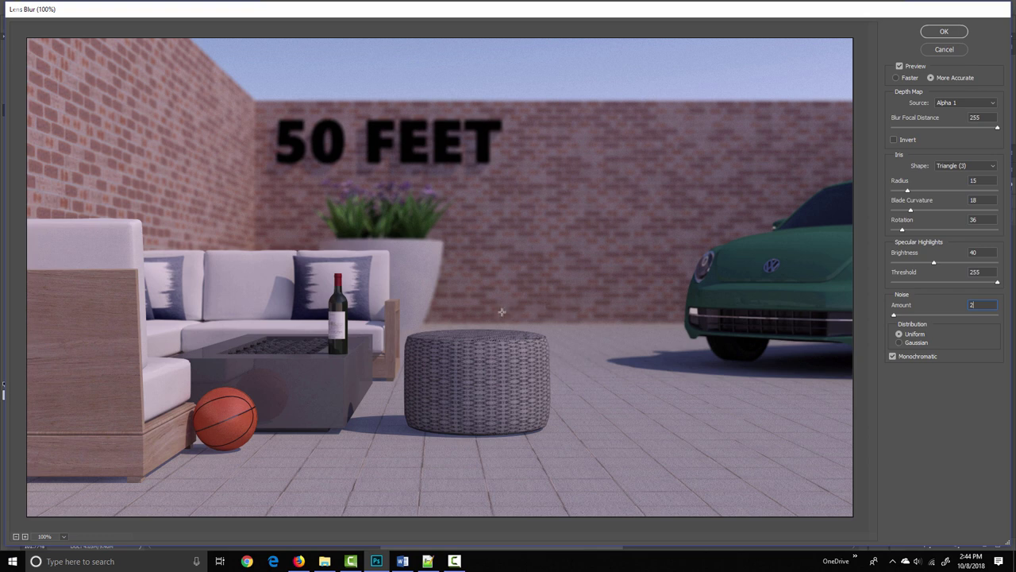
# Confirm the Lens Blur dialog to blur the back wall behind the sharp sofa and ottoman.
pyautogui.click(952, 32)
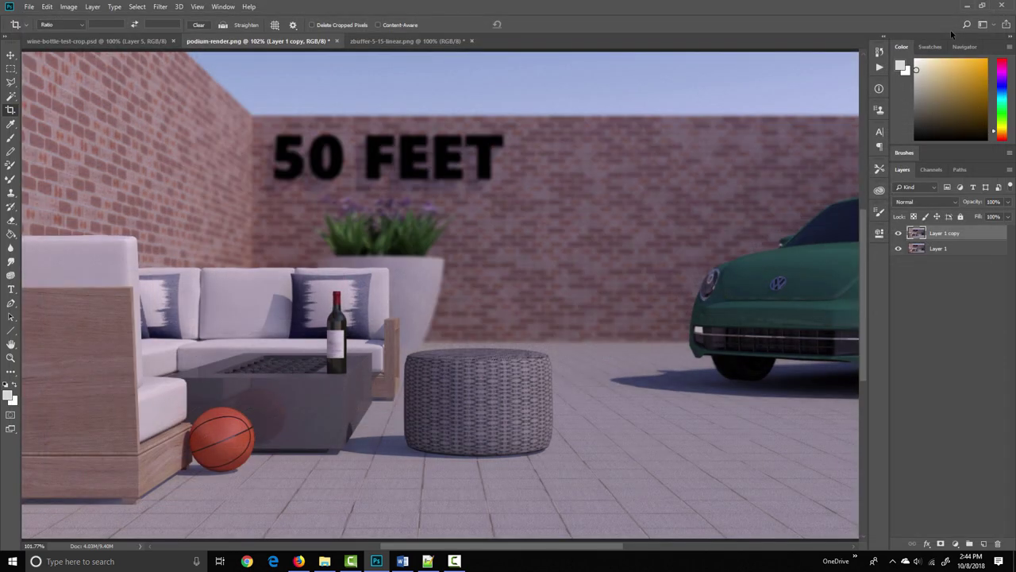